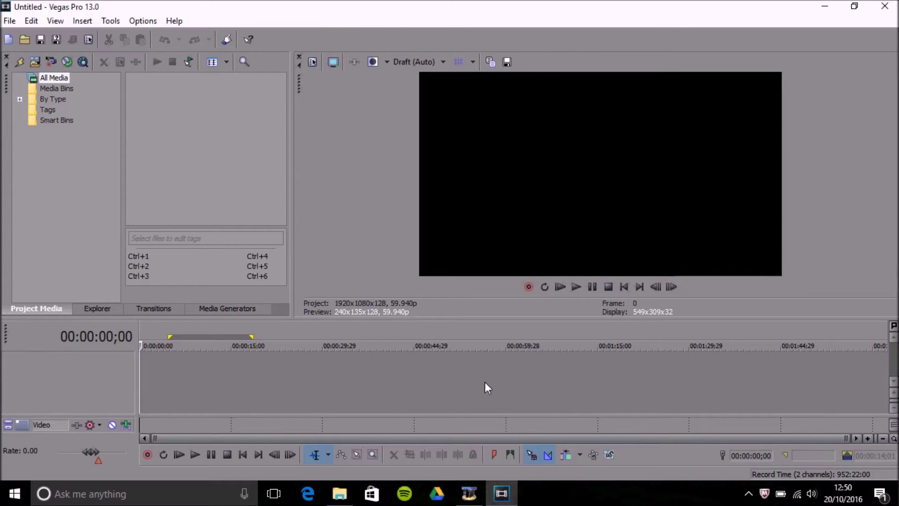
- Drag GOPR0105.MP4 from File Explorer into Vegas and match project settings to the clip
{"action": "left_click", "coordinate": [330, 501]}
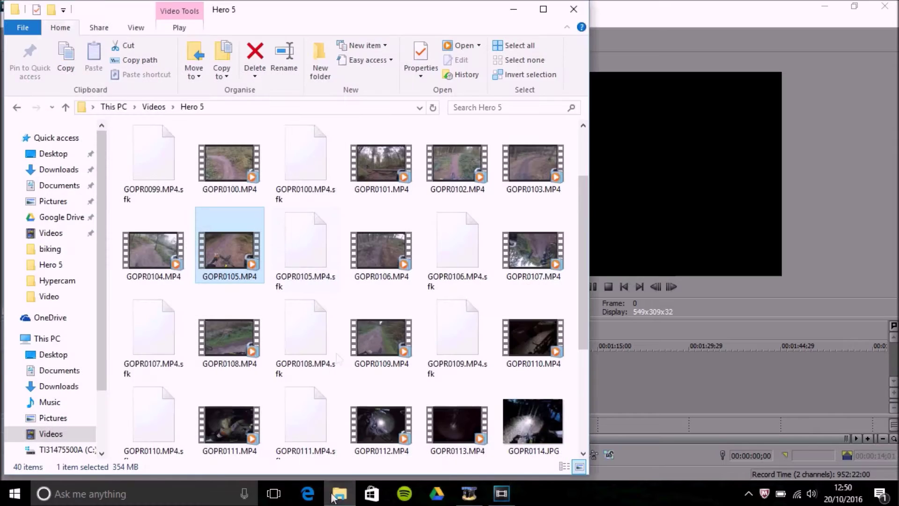
{"action": "left_click_drag", "start_coordinate": [244, 247], "coordinate": [170, 372]}
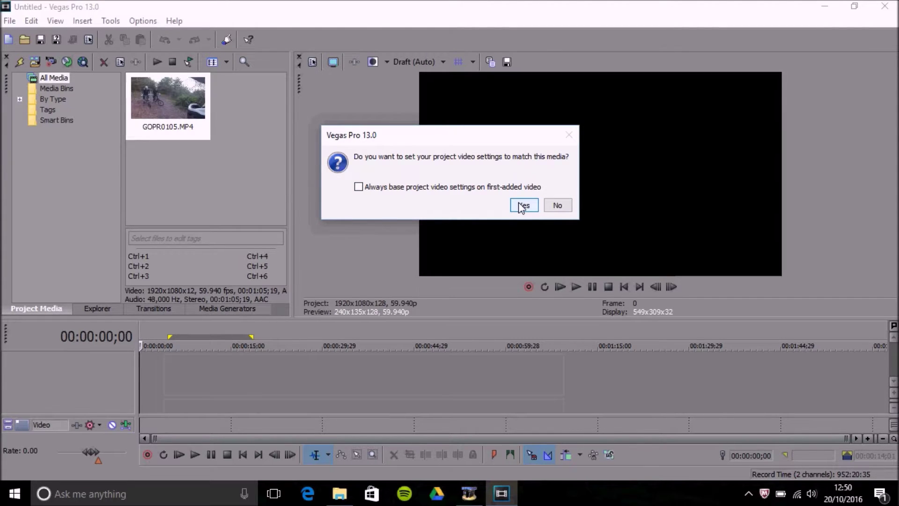
{"action": "left_click", "coordinate": [522, 208]}
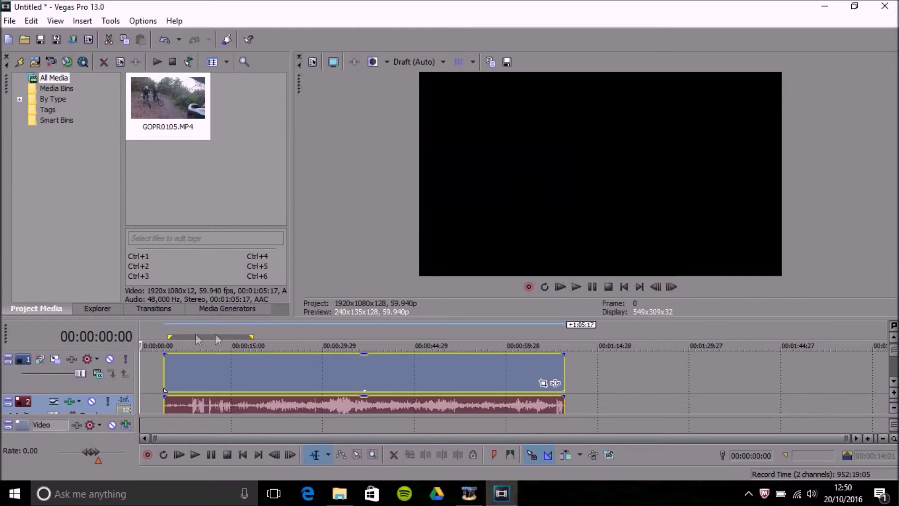
- Preview the clip and move the GOPR0105.MP4 event so it starts at 0 on the timeline
{"action": "left_click", "coordinate": [232, 332]}
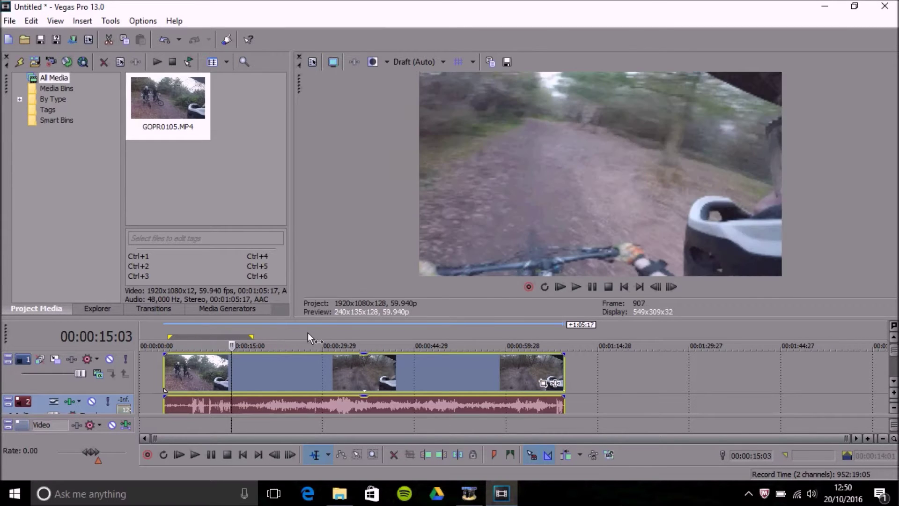
{"action": "right_click", "coordinate": [307, 332]}
{"action": "left_click", "coordinate": [300, 333]}
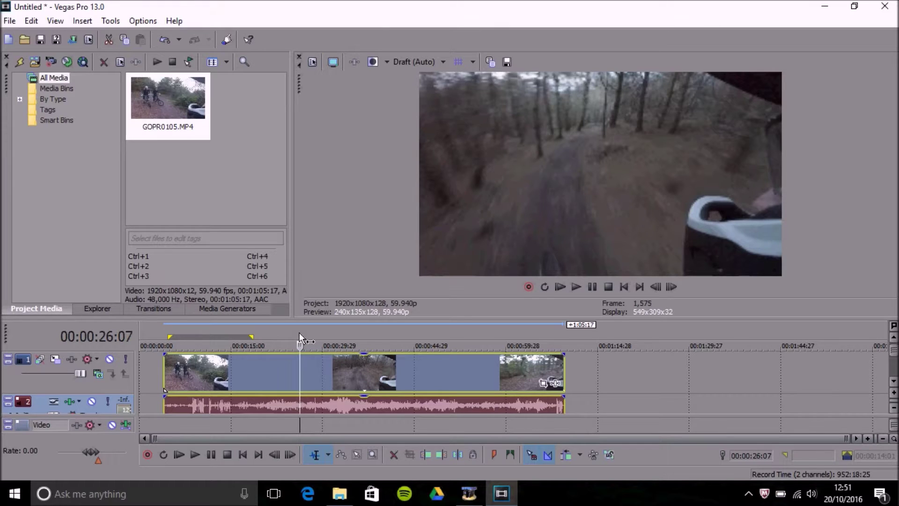
{"action": "left_click_drag", "start_coordinate": [276, 361], "coordinate": [234, 361]}
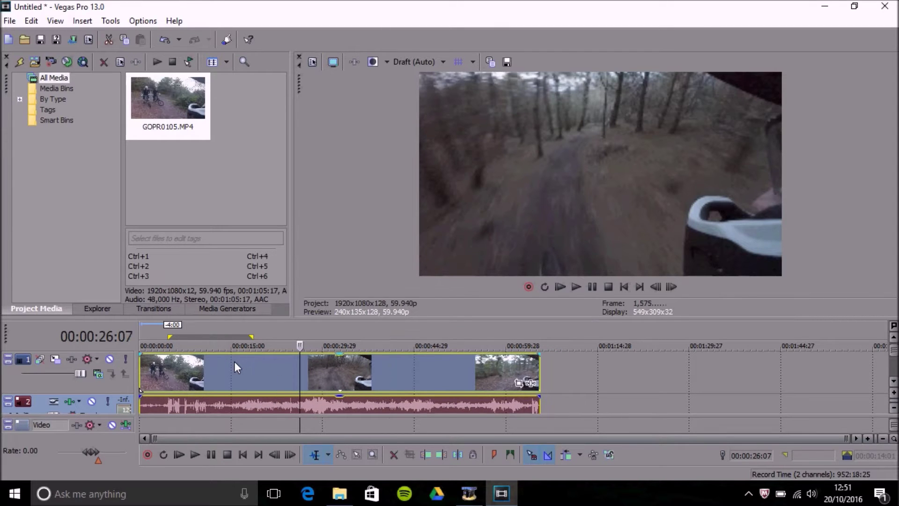
{"action": "left_click", "coordinate": [292, 330]}
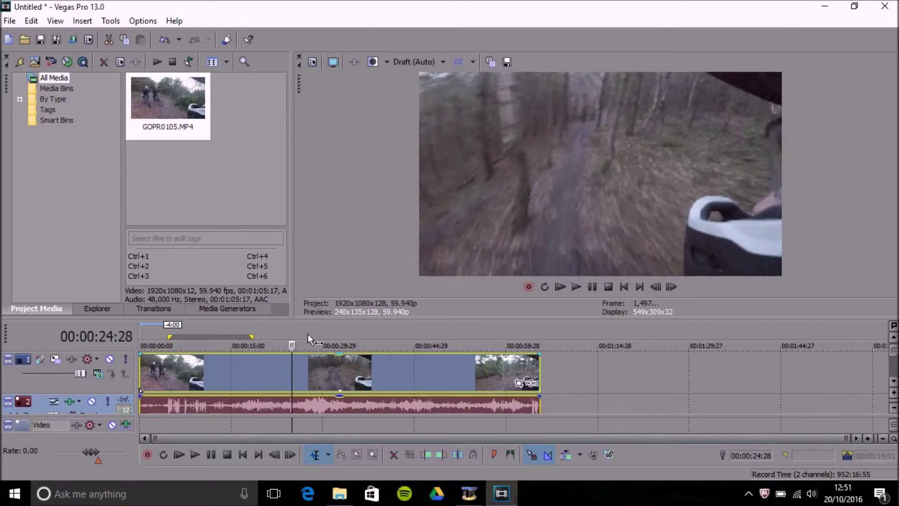
{"action": "left_click", "coordinate": [313, 63]}
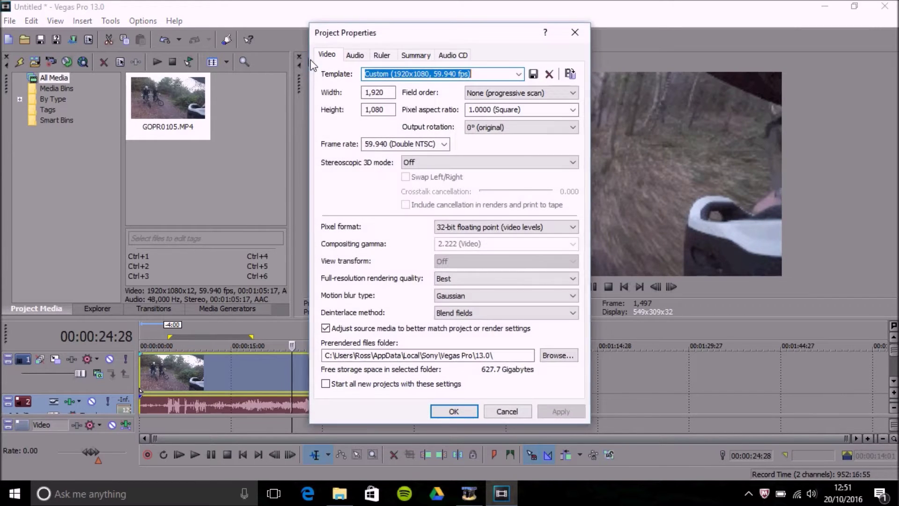
- Match project video settings to Hero 5\GOPR0105.MP4, giving Custom 1920x1080 at 59.940 fps
{"action": "left_click", "coordinate": [570, 74]}
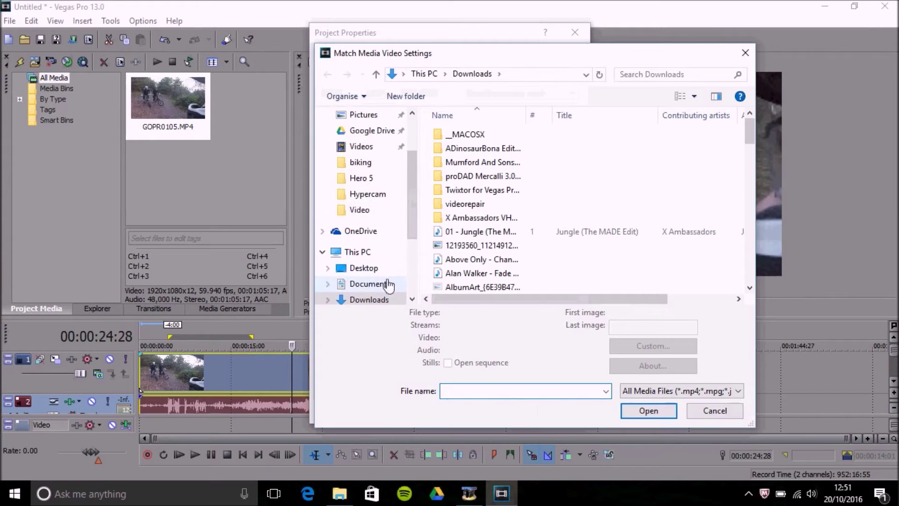
{"action": "left_click", "coordinate": [363, 179]}
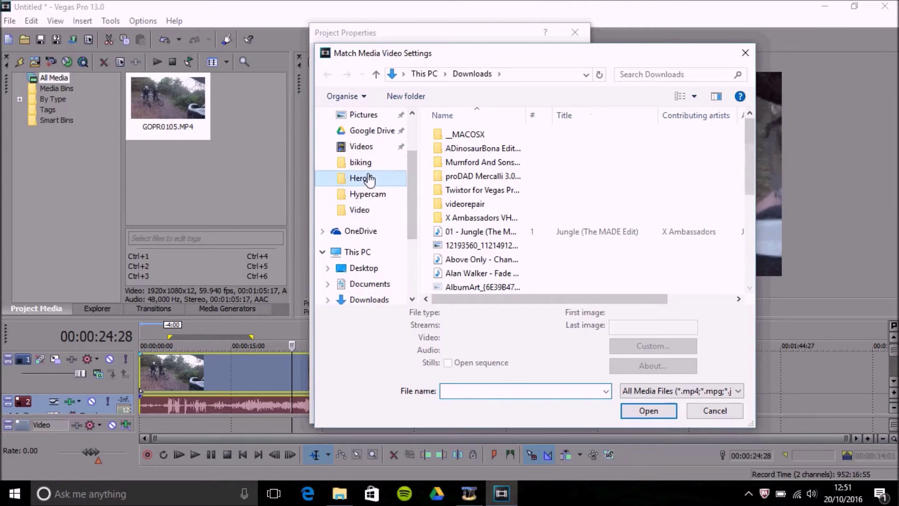
{"action": "left_click_drag", "start_coordinate": [753, 170], "coordinate": [745, 196]}
{"action": "left_click", "coordinate": [621, 174]}
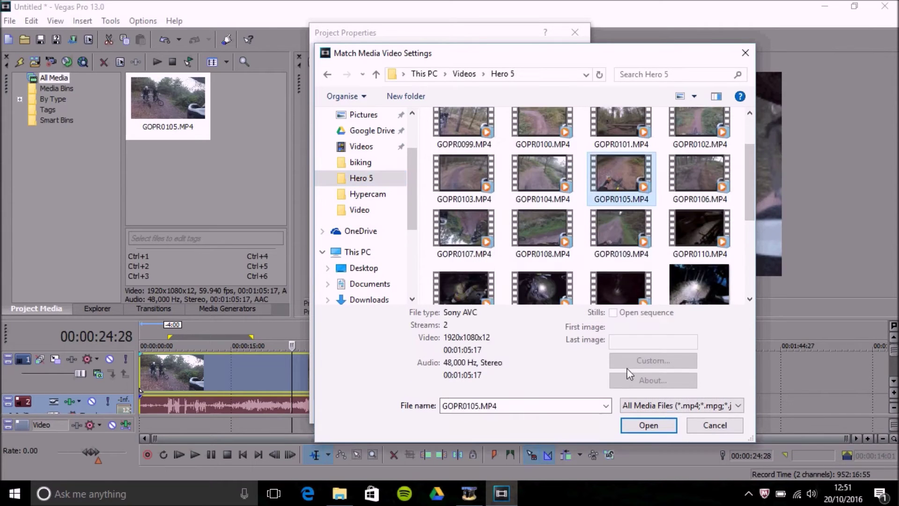
{"action": "left_click", "coordinate": [633, 427]}
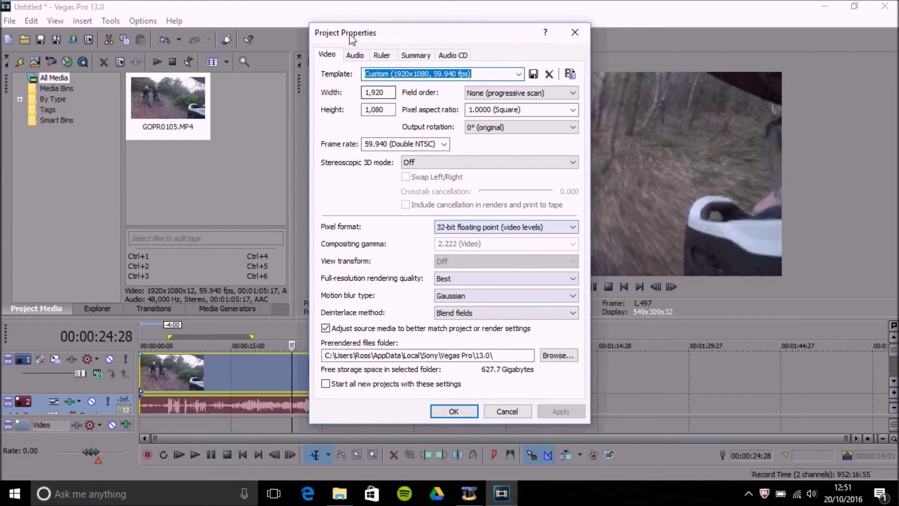
{"action": "left_click", "coordinate": [362, 57]}
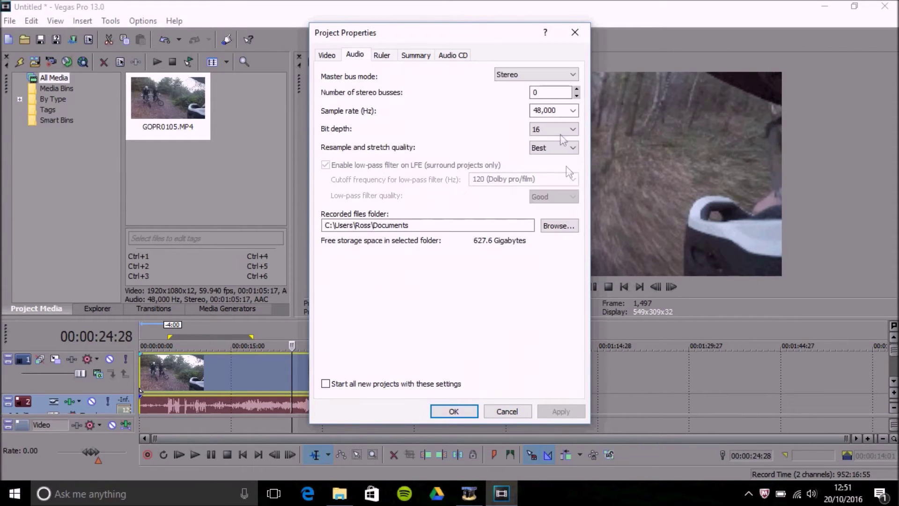
{"action": "left_click", "coordinate": [338, 59]}
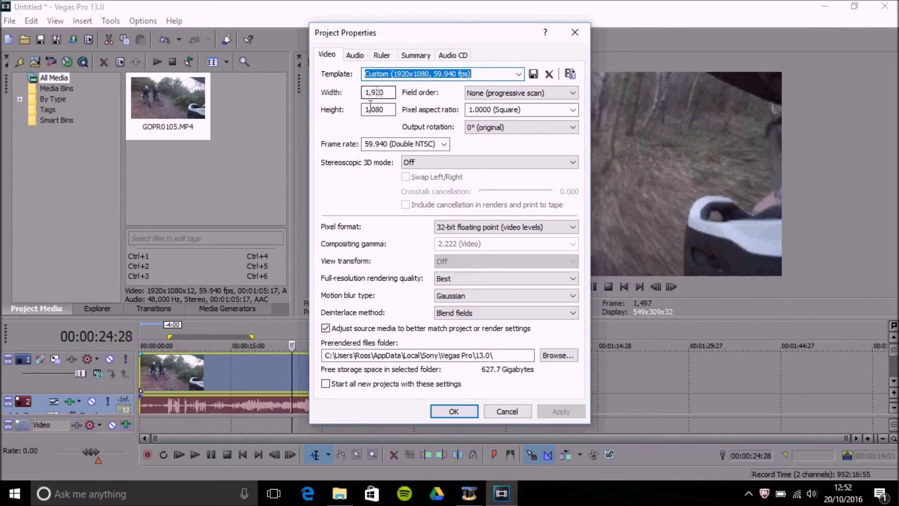
- Accept the project settings, loop 9:21–55:09, and select the Go pro 1080 super 60fps render template
{"action": "left_click", "coordinate": [453, 417]}
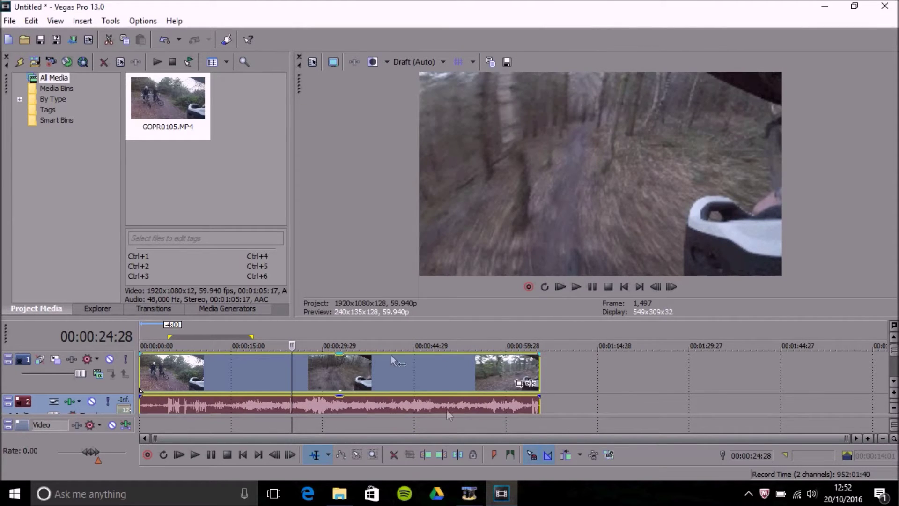
{"action": "left_click_drag", "start_coordinate": [198, 336], "coordinate": [477, 336]}
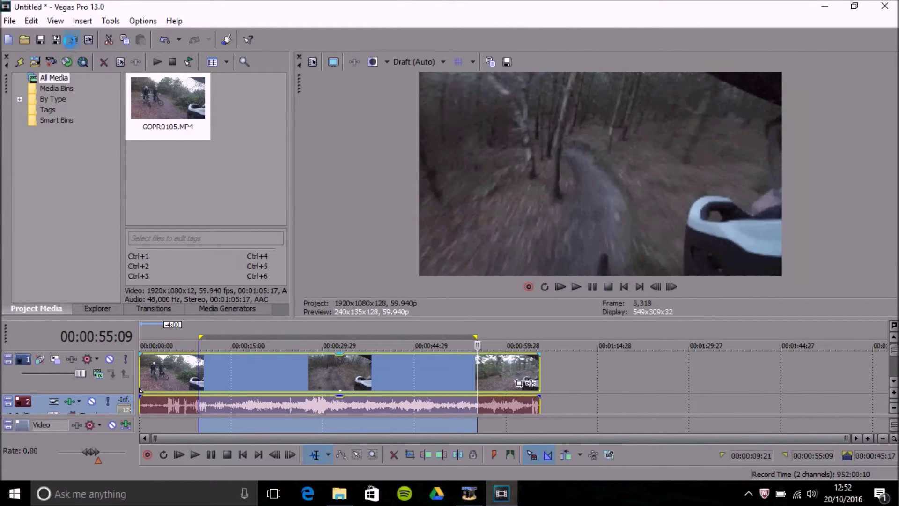
{"action": "left_click", "coordinate": [71, 40]}
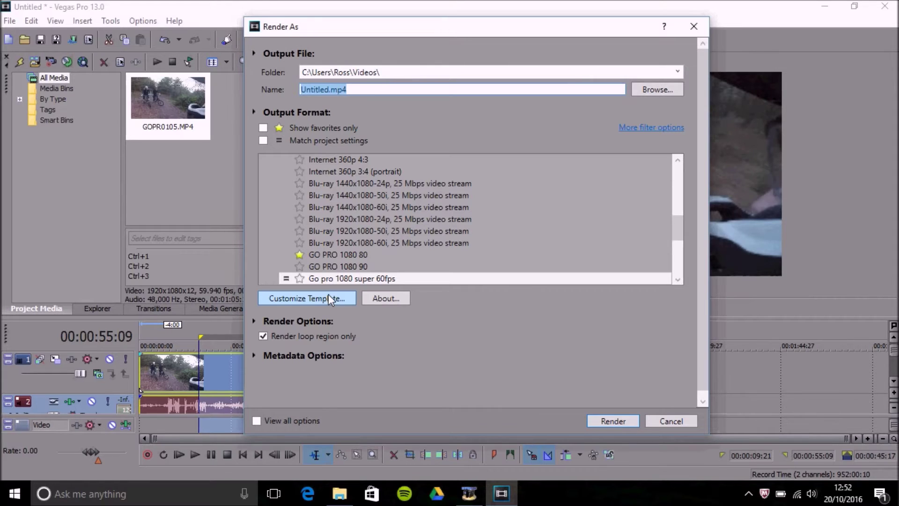
{"action": "left_click_drag", "start_coordinate": [678, 225], "coordinate": [683, 200]}
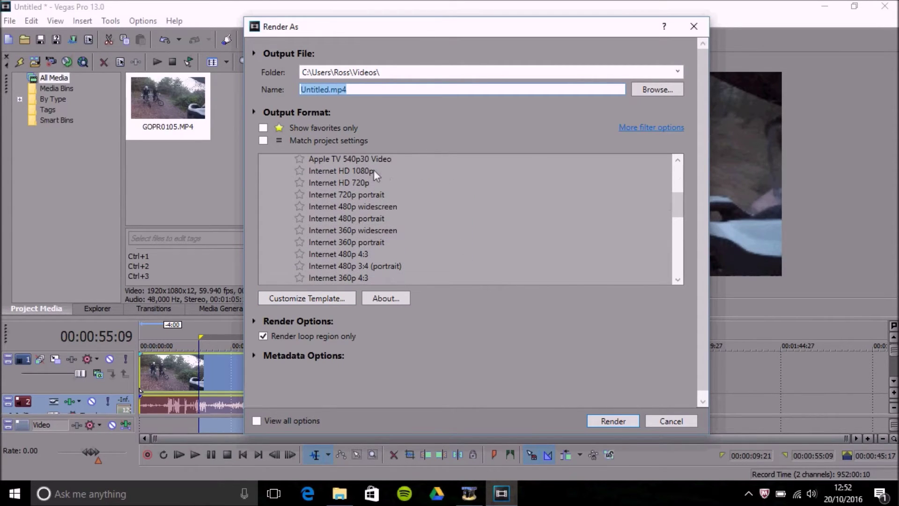
{"action": "left_click_drag", "start_coordinate": [679, 205], "coordinate": [682, 246]}
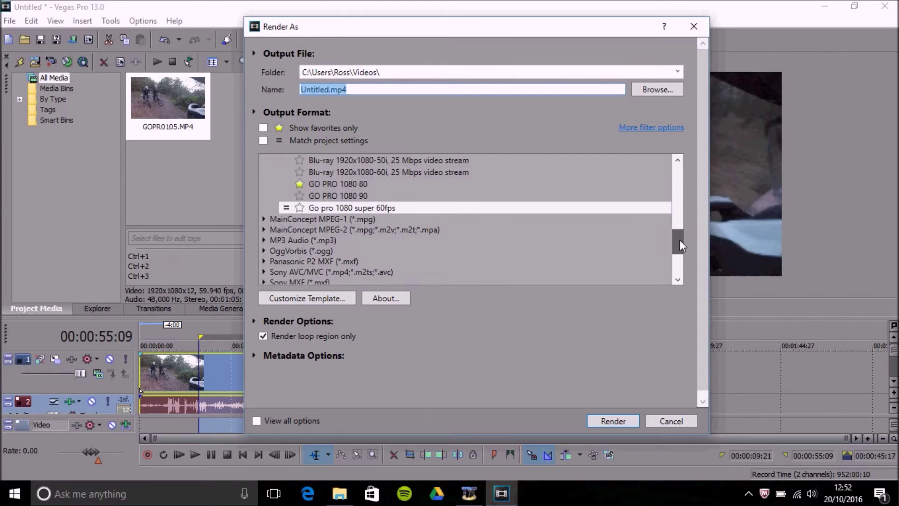
{"action": "left_click", "coordinate": [322, 298]}
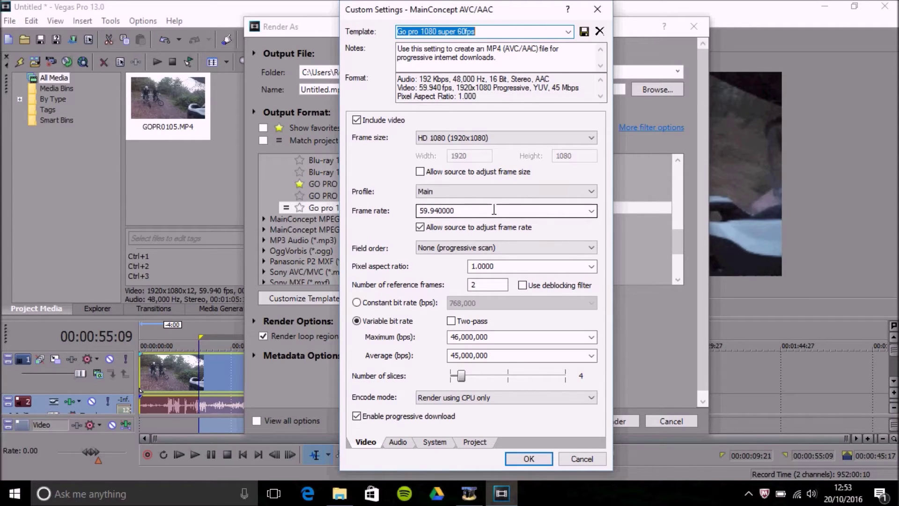
{"action": "left_click", "coordinate": [579, 460]}
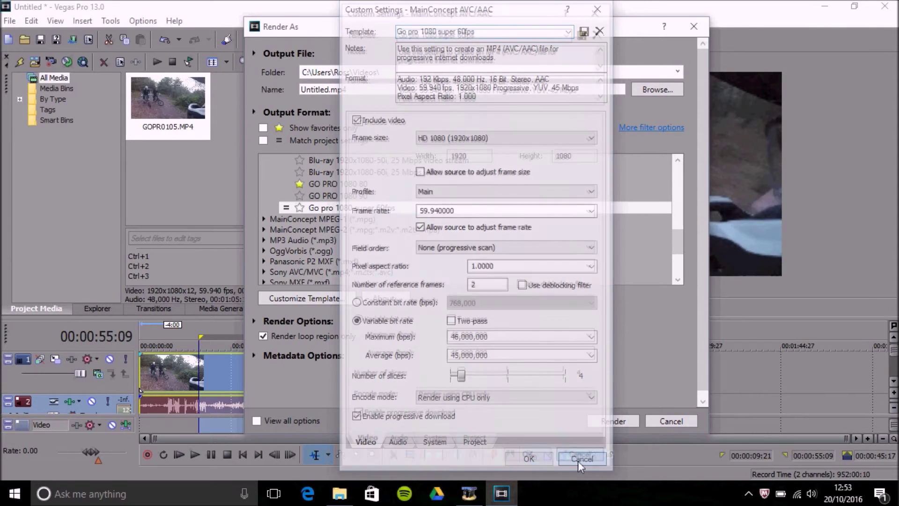
{"action": "left_click", "coordinate": [671, 421]}
{"action": "right_click", "coordinate": [396, 372]}
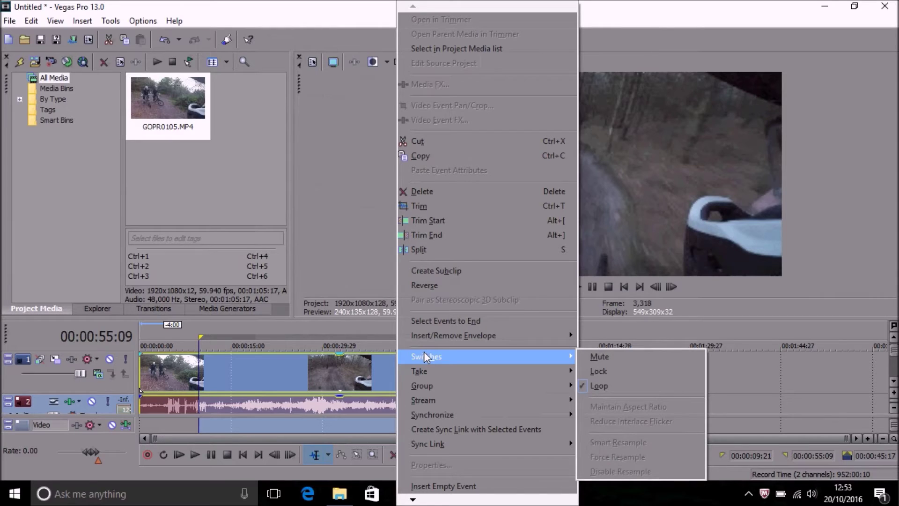
{"action": "mouse_move", "coordinate": [427, 369]}
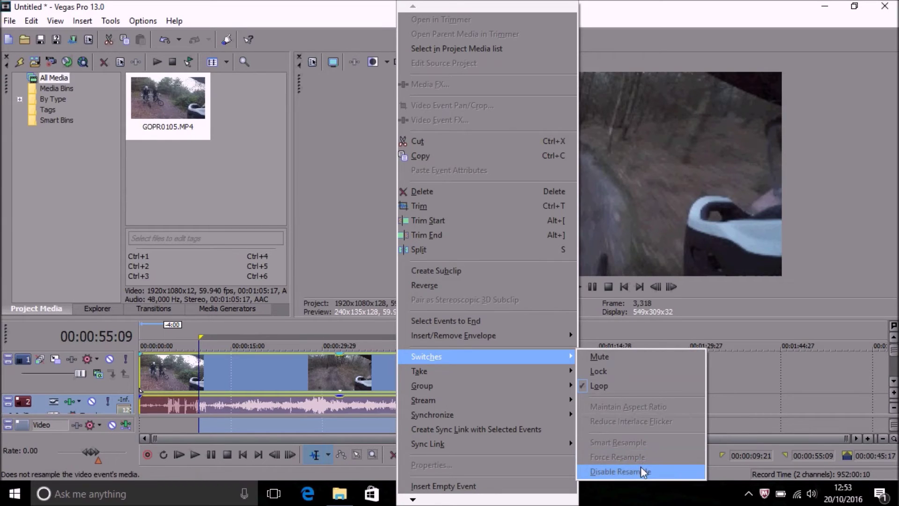
{"action": "left_click", "coordinate": [301, 326]}
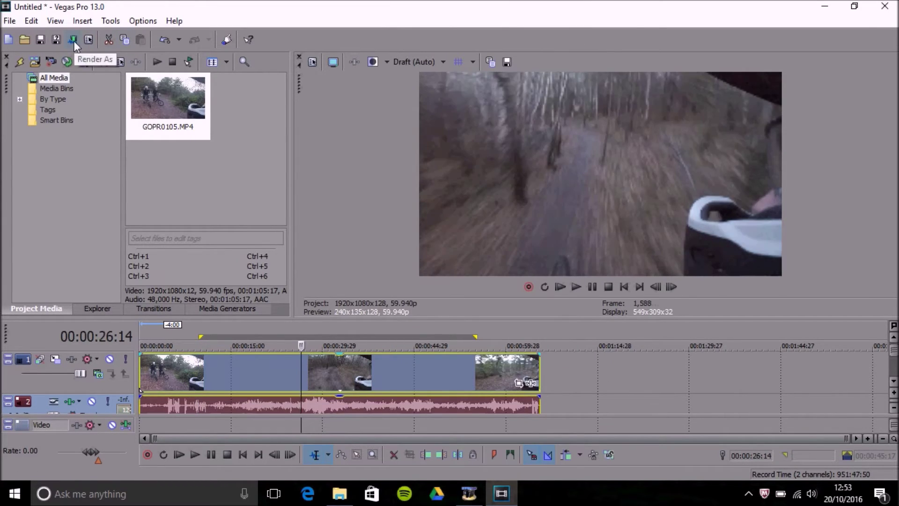
- Enable the deblocking filter in the Go pro 1080 super 60fps template, keeping 2 reference frames
{"action": "left_click", "coordinate": [72, 40]}
{"action": "left_click", "coordinate": [329, 300]}
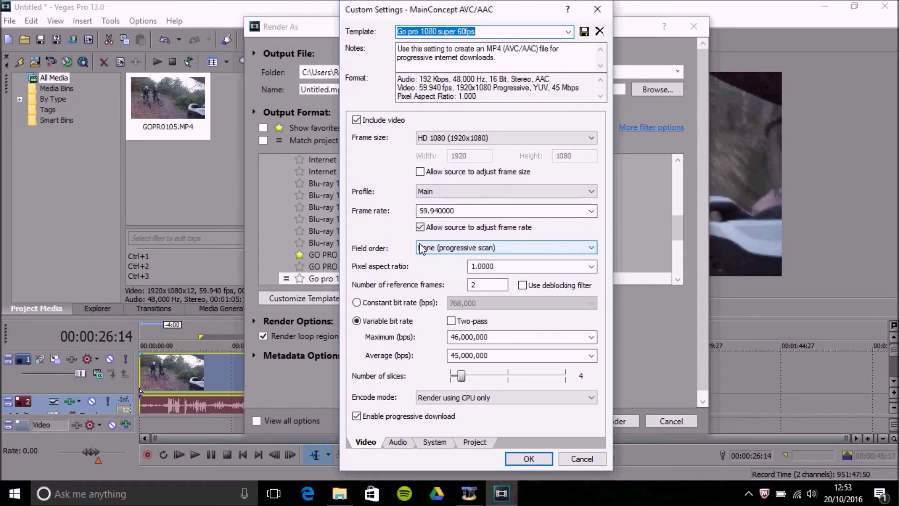
{"action": "left_click", "coordinate": [522, 286]}
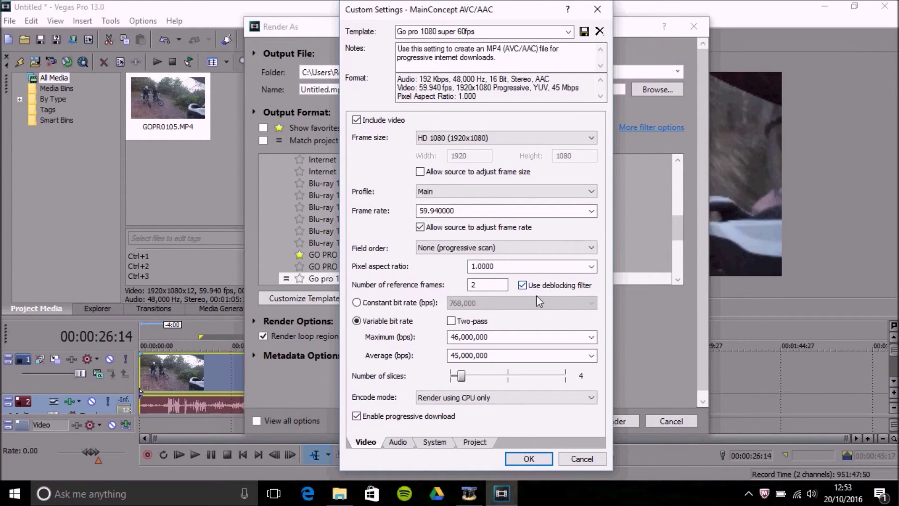
{"action": "left_click_drag", "start_coordinate": [487, 285], "coordinate": [469, 284]}
{"action": "left_click", "coordinate": [474, 285]}
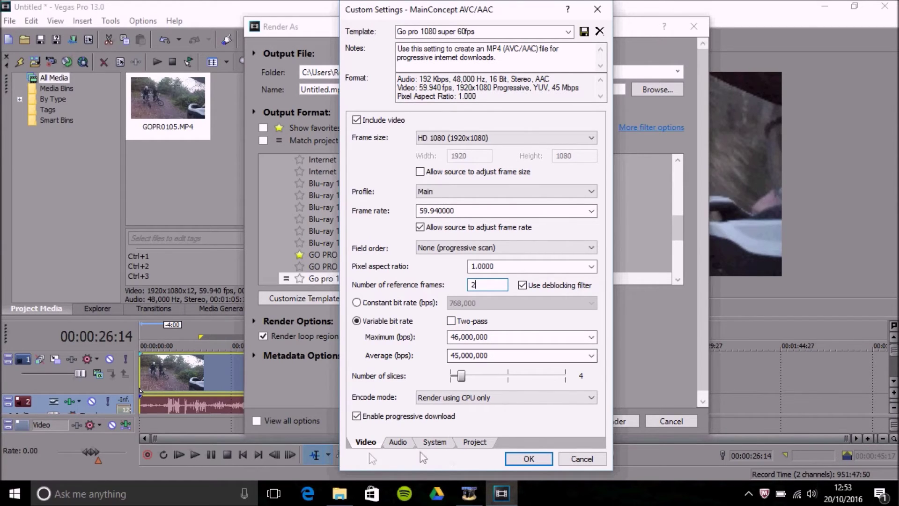
{"action": "left_click", "coordinate": [339, 493]}
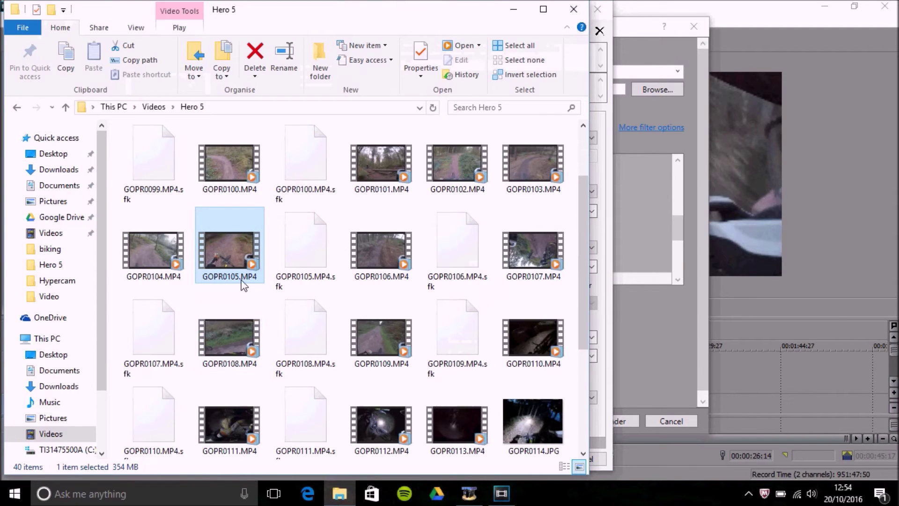
{"action": "right_click", "coordinate": [227, 258]}
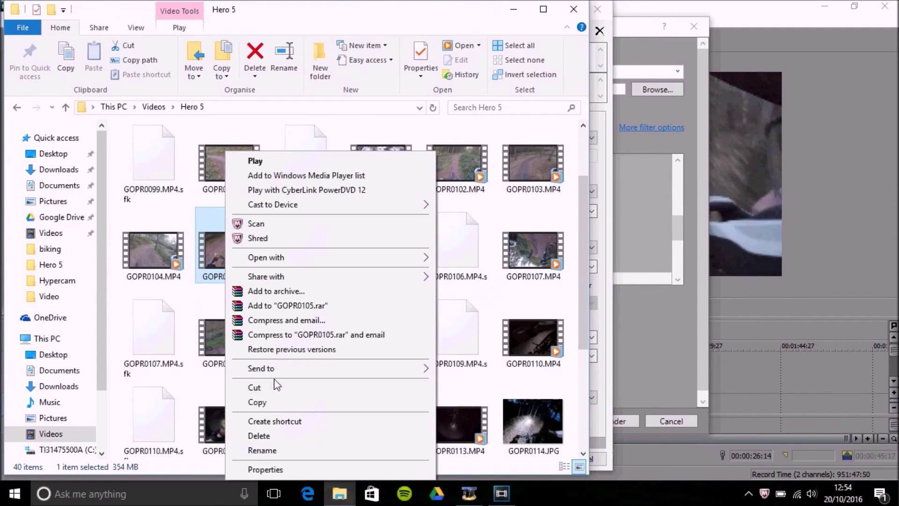
{"action": "left_click", "coordinate": [274, 471]}
{"action": "left_click", "coordinate": [314, 169]}
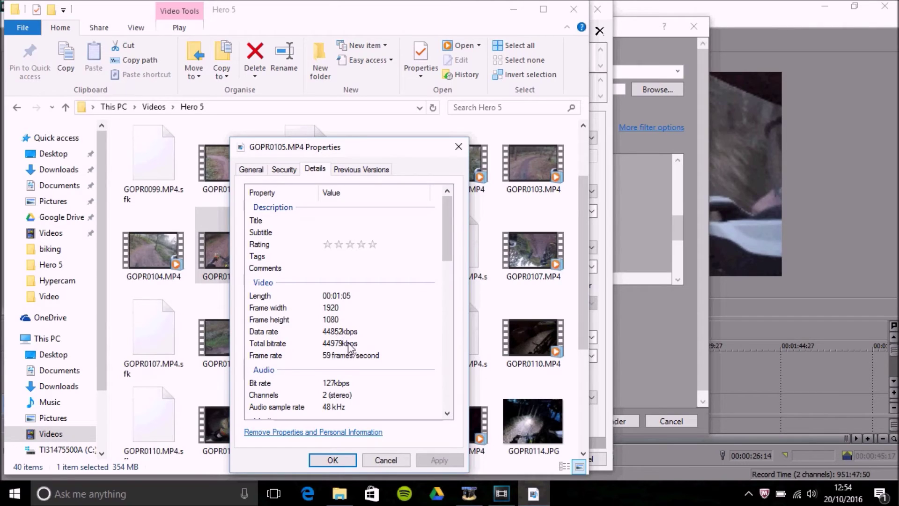
{"action": "left_click", "coordinate": [458, 147]}
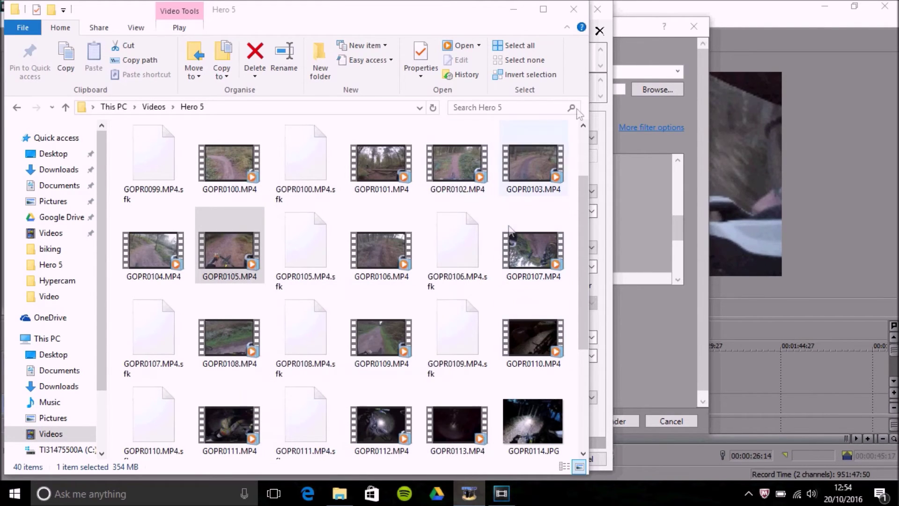
{"action": "left_click", "coordinate": [571, 13]}
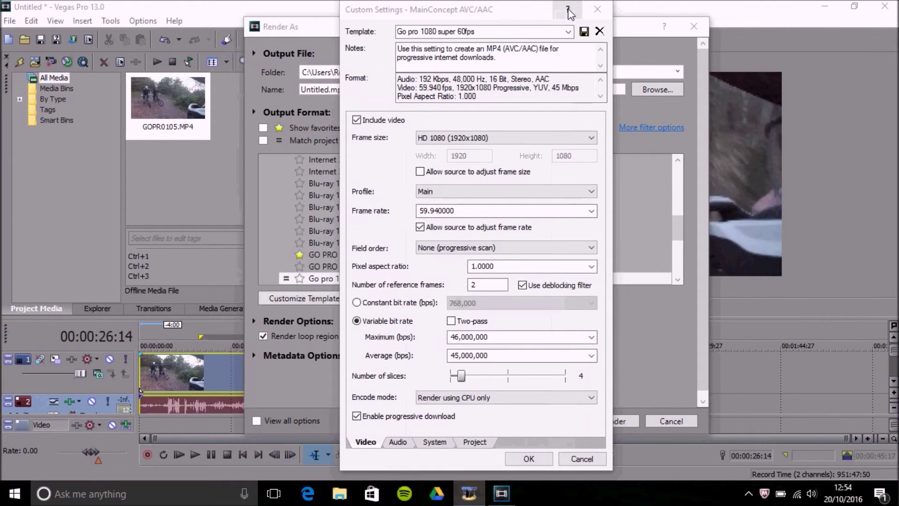
{"action": "left_click", "coordinate": [461, 338]}
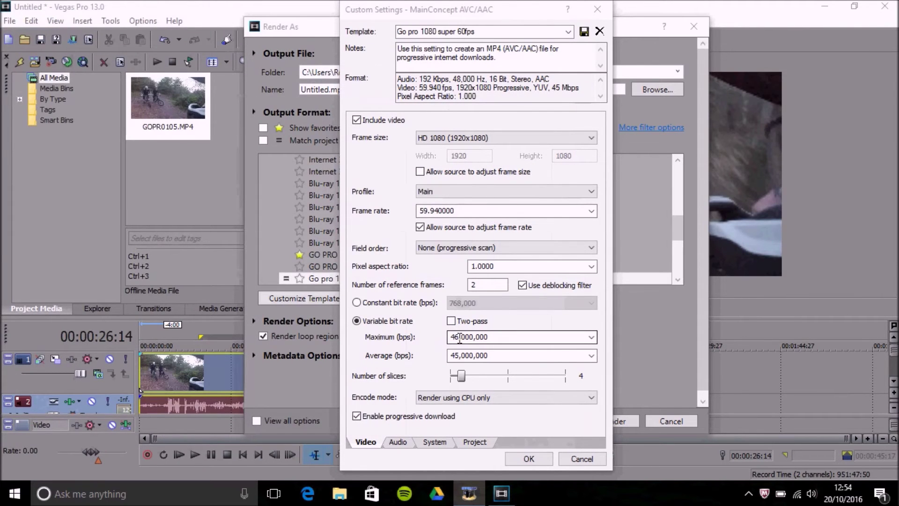
{"action": "double_click", "coordinate": [461, 337]}
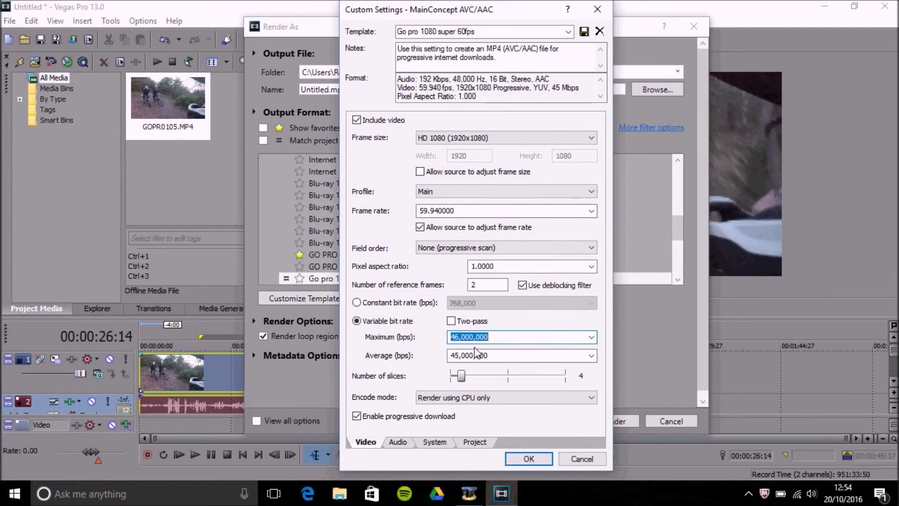
{"action": "left_click", "coordinate": [482, 355]}
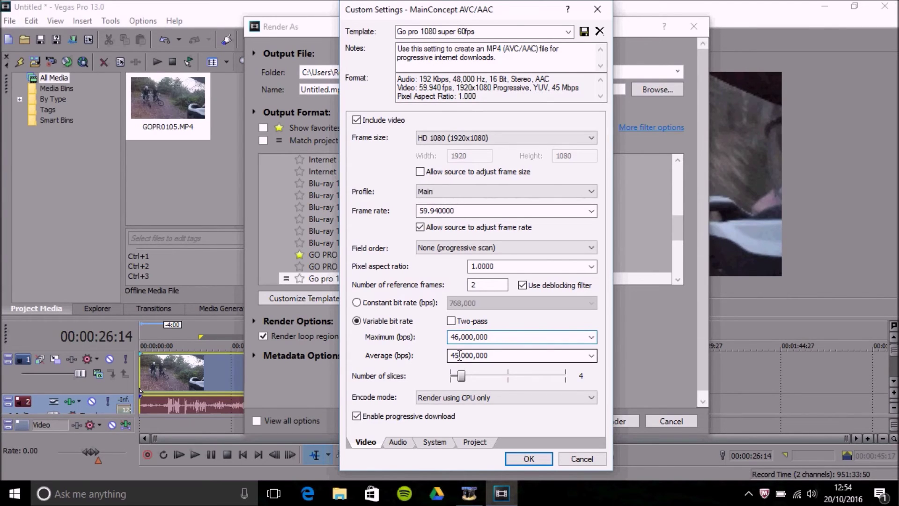
{"action": "left_click", "coordinate": [459, 355]}
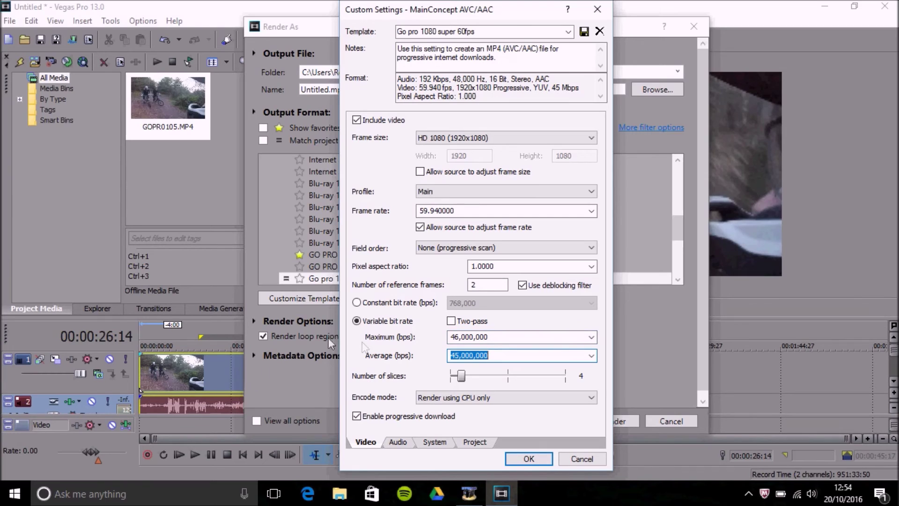
{"action": "left_click", "coordinate": [459, 338]}
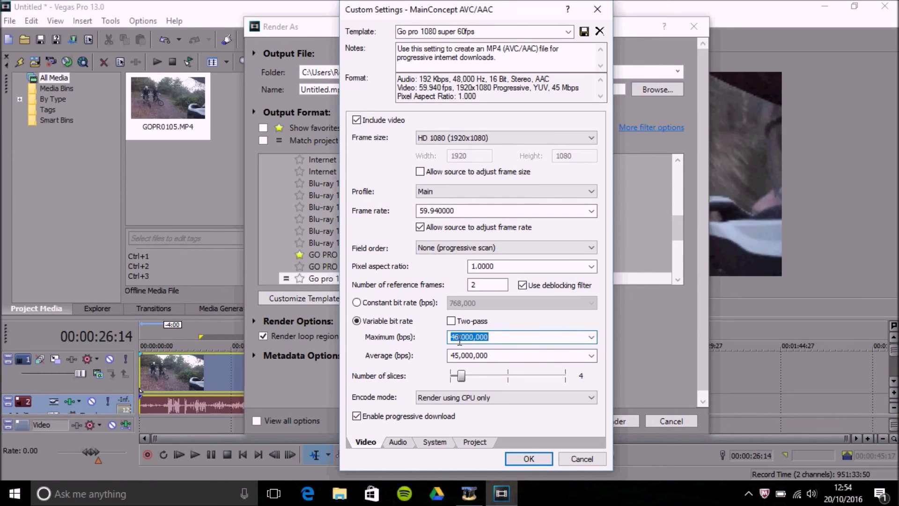
{"action": "left_click", "coordinate": [459, 337]}
{"action": "key", "text": "BackSpace"}
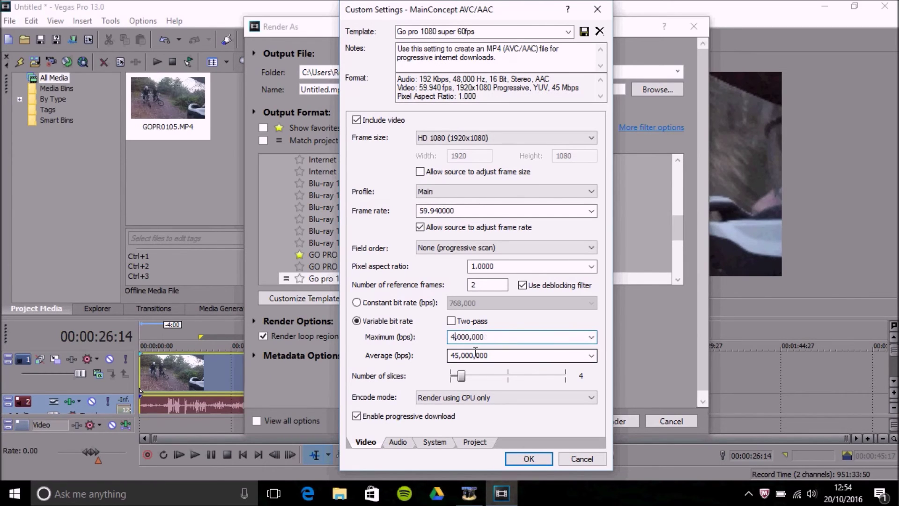
{"action": "key", "text": "BackSpace"}
{"action": "type", "text": "60"}
{"action": "key", "text": "BackSpace"}
{"action": "key", "text": "BackSpace"}
{"action": "key", "text": "BackSpace"}
{"action": "type", "text": "46,"}
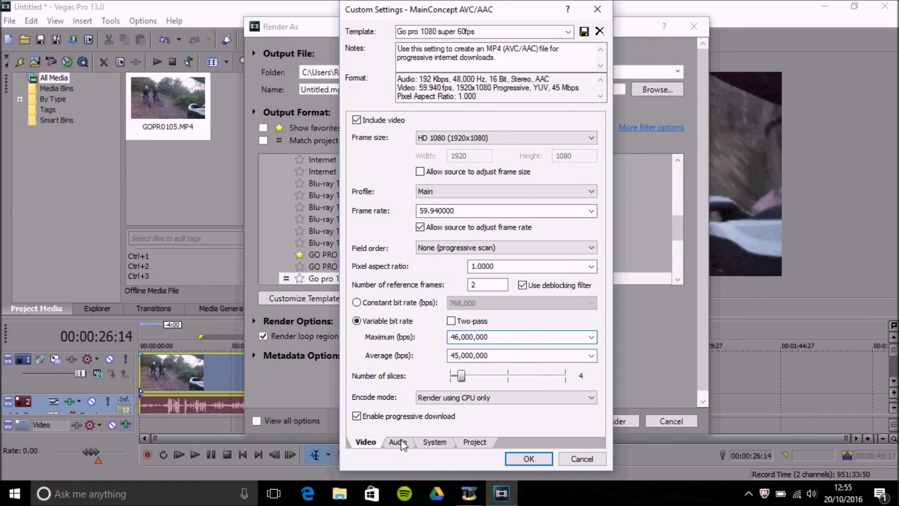
- Review the Audio and Project tabs, keep rendering quality at Best, and close Custom Settings
{"action": "left_click", "coordinate": [401, 440]}
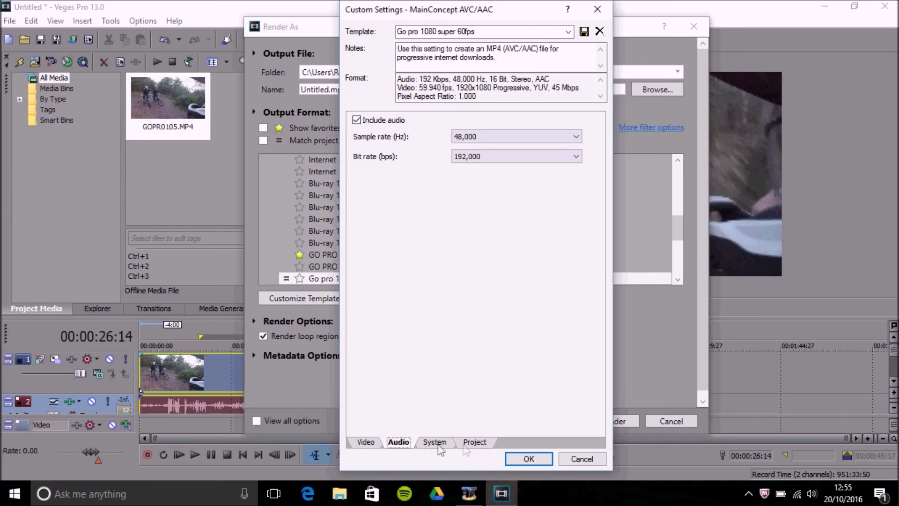
{"action": "left_click", "coordinate": [474, 443]}
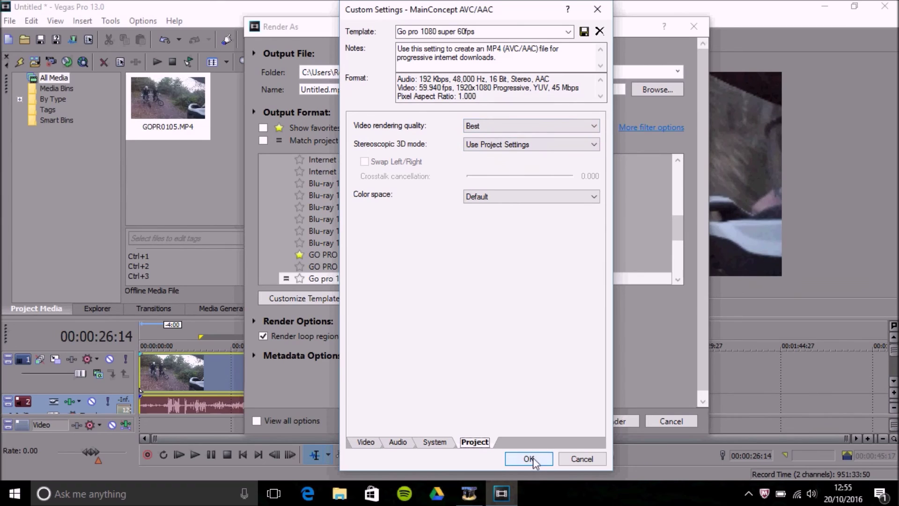
{"action": "left_click", "coordinate": [541, 127]}
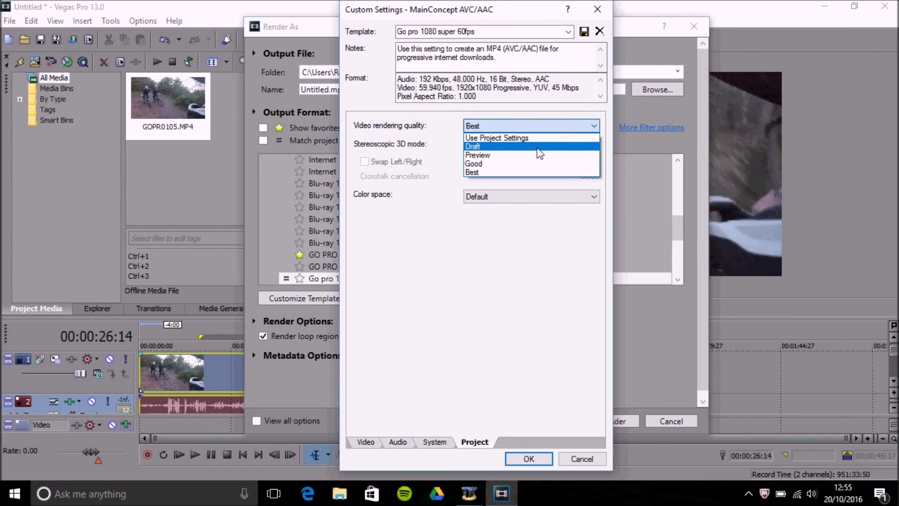
{"action": "left_click", "coordinate": [553, 127]}
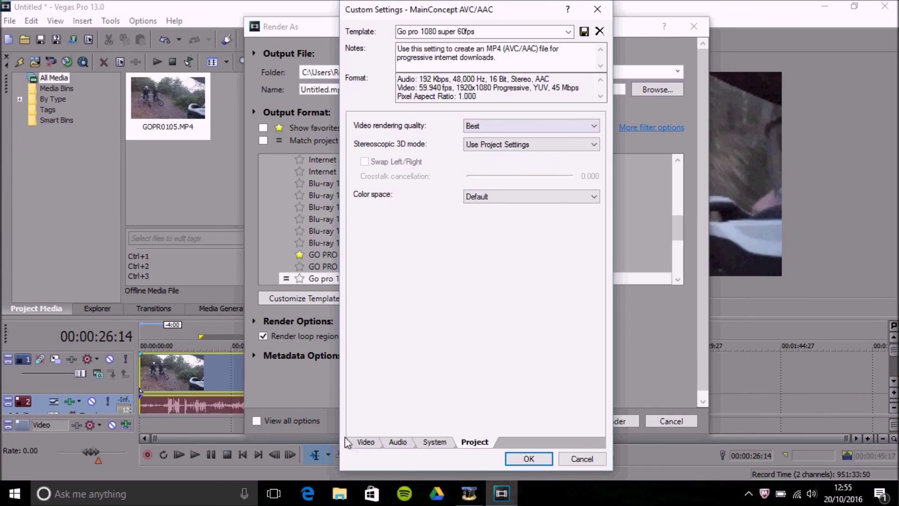
{"action": "left_click", "coordinate": [364, 443]}
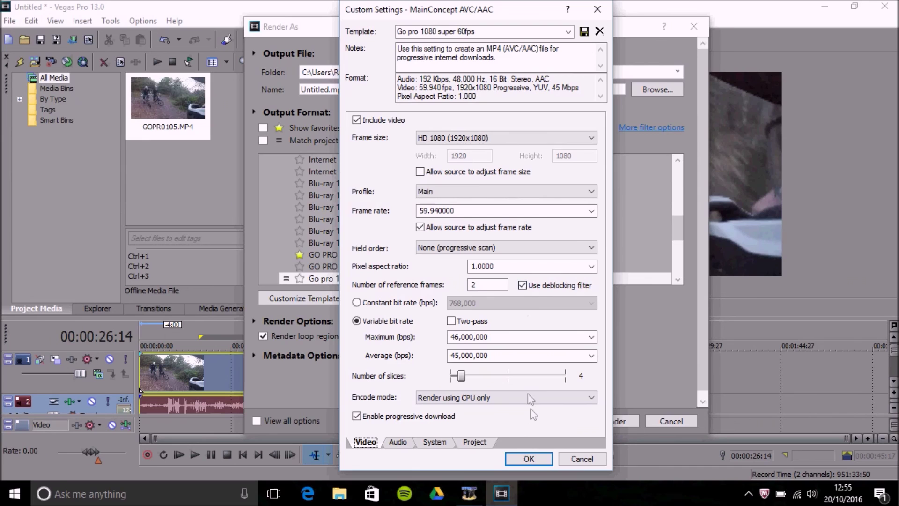
{"action": "left_click", "coordinate": [582, 458]}
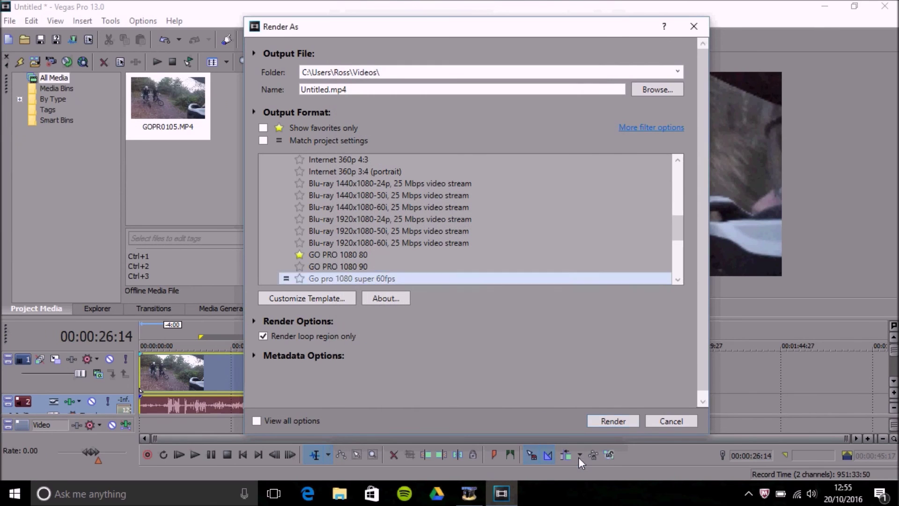
- Cancel the Render As dialog without rendering, returning to the timeline
{"action": "left_click", "coordinate": [676, 419]}
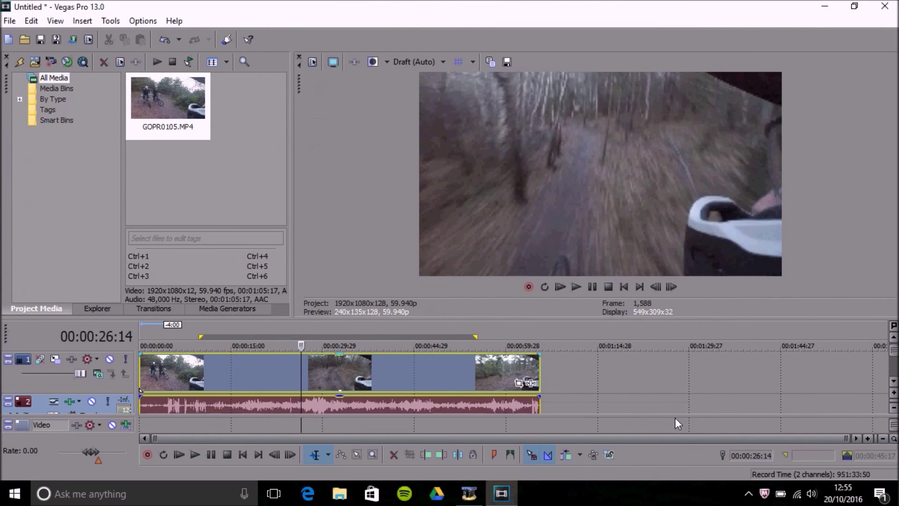